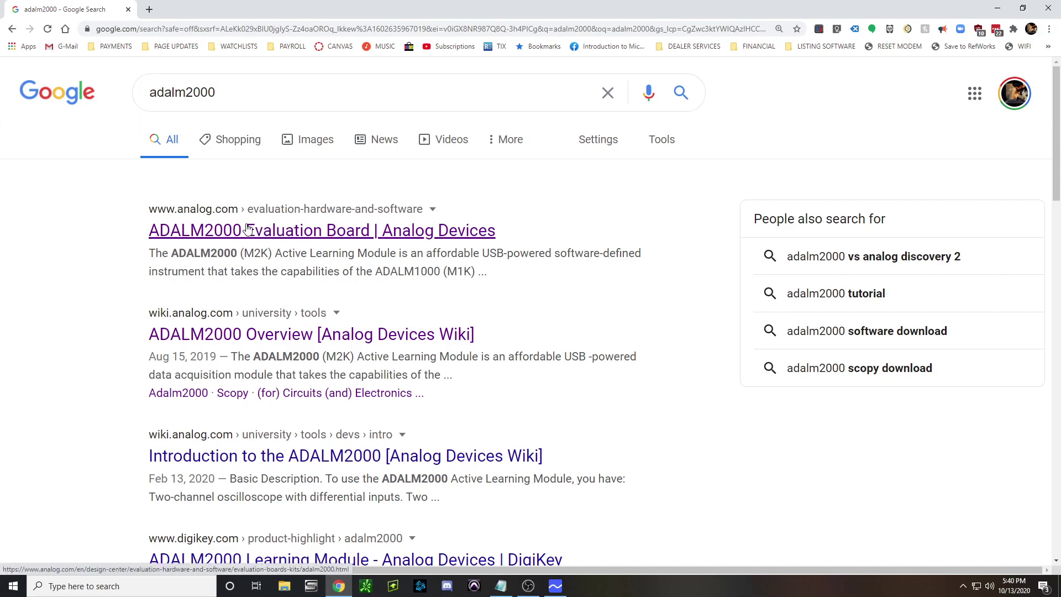
Open the 'ADALM2000 Evaluation Board | Analog Devices' result from the adalm2000 search
left_click(334, 241)
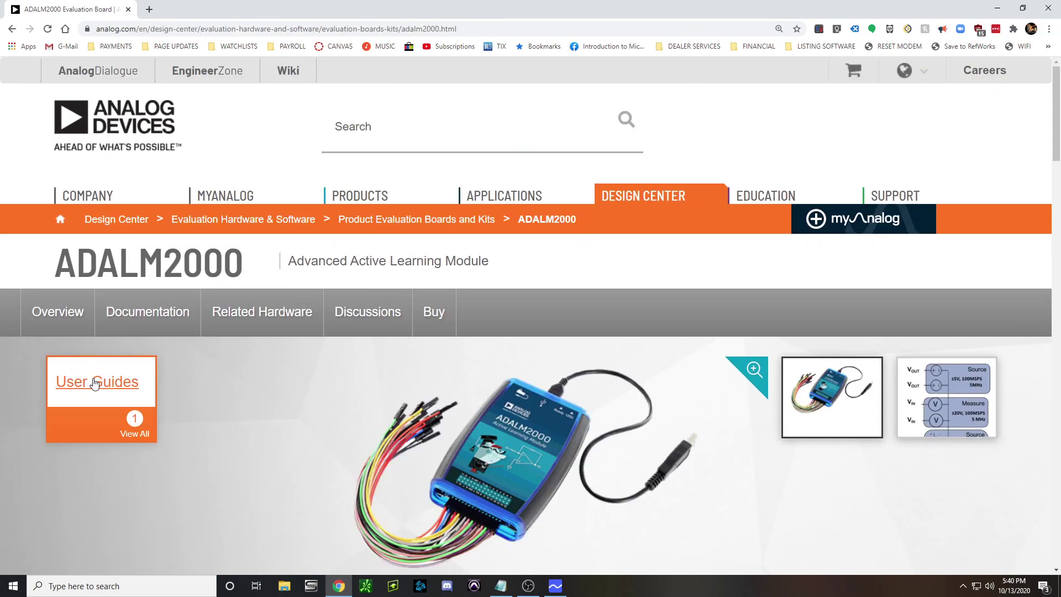
Go through User Guides to the 'ADALM2000 Users & Students' guide
left_click(110, 387)
scroll(345, 348, "down", 12)
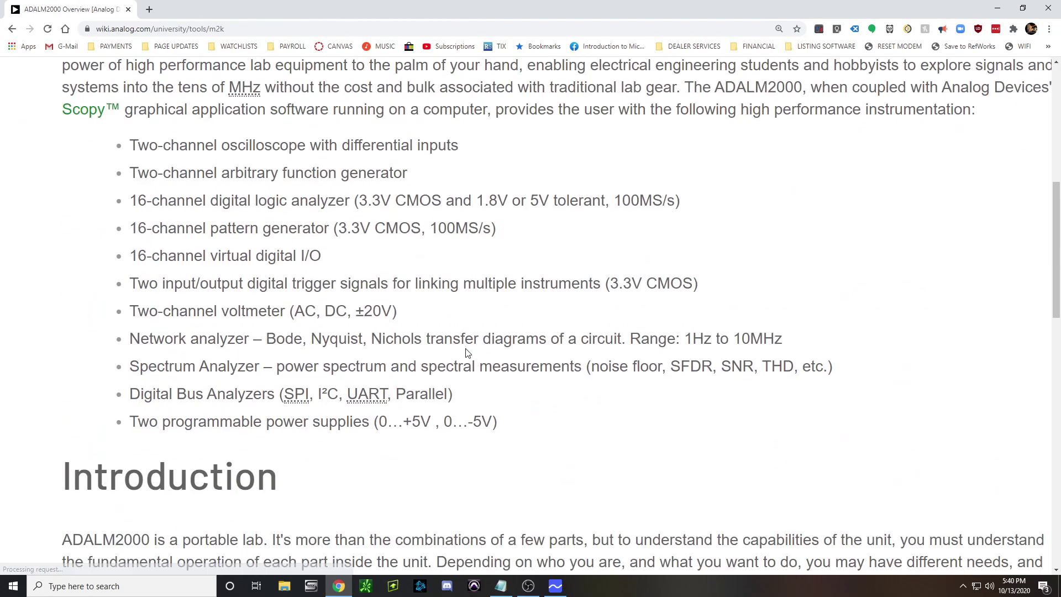
scroll(476, 361, "up", 7)
scroll(475, 361, "down", 8)
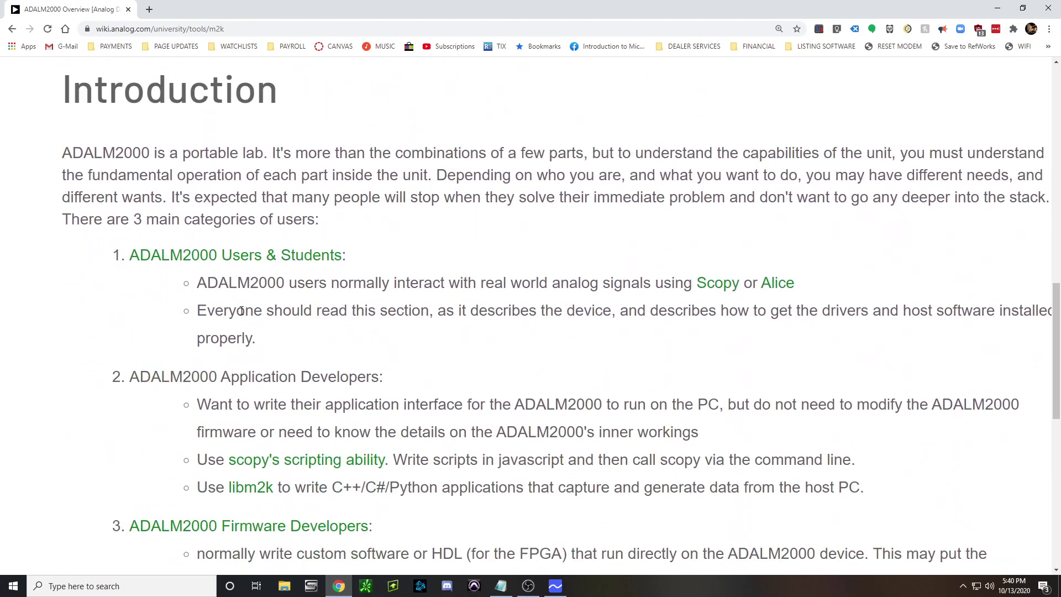
left_click(251, 258)
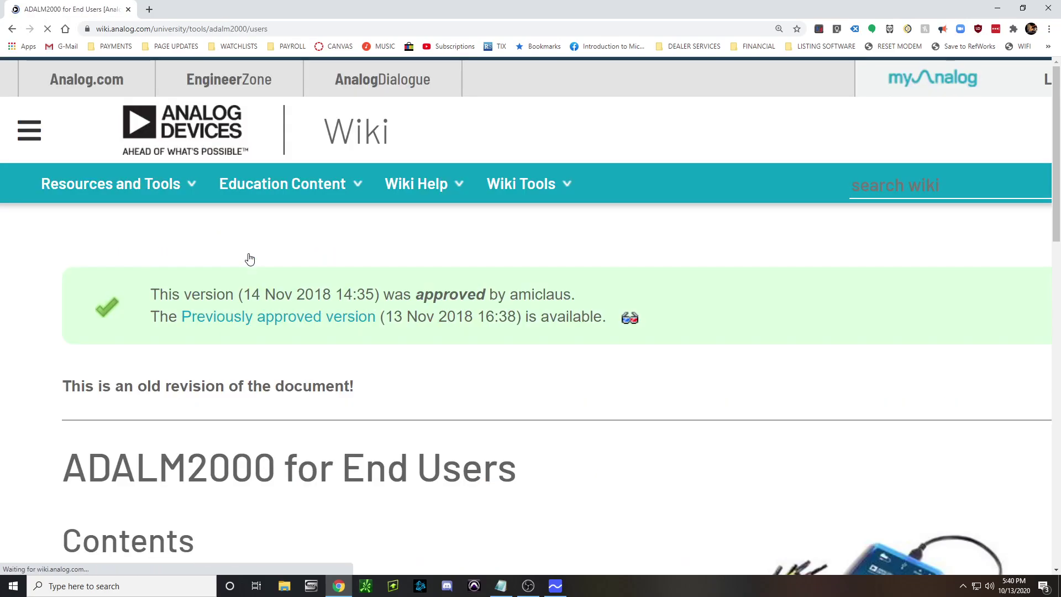
scroll(356, 337, "down", 5)
scroll(355, 337, "down", 3)
scroll(442, 349, "up", 1)
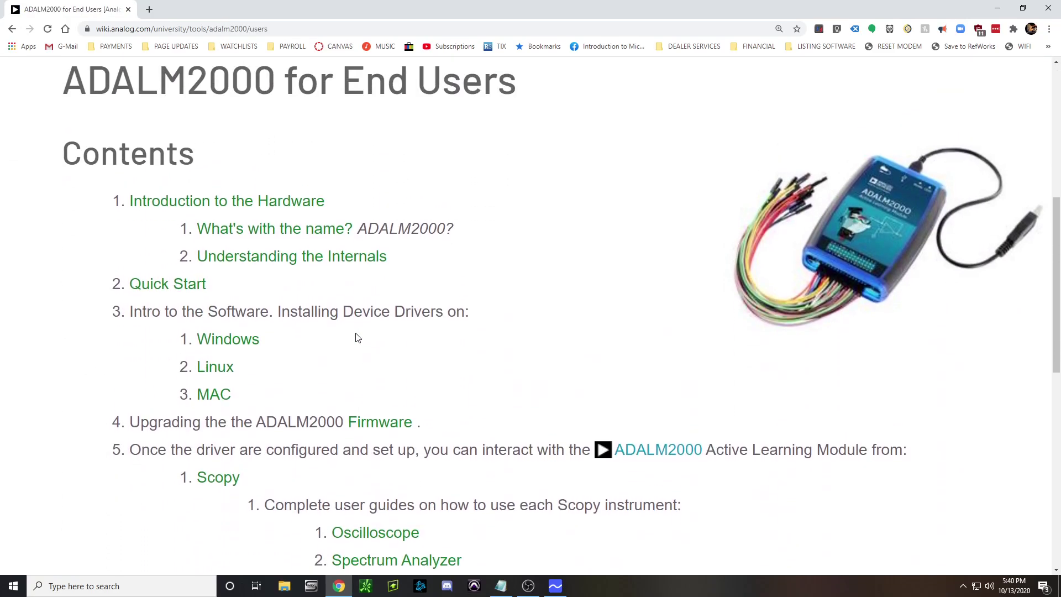
scroll(535, 355, "down", 1)
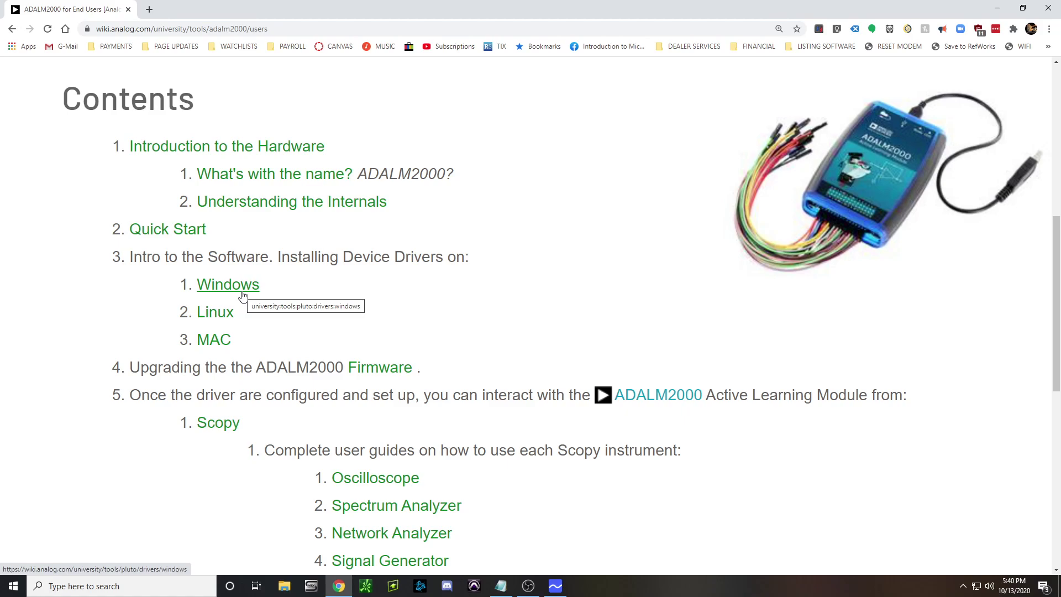
Open the Windows Drivers page linked under Installing Device Drivers
left_click(243, 297)
scroll(386, 343, "down", 1)
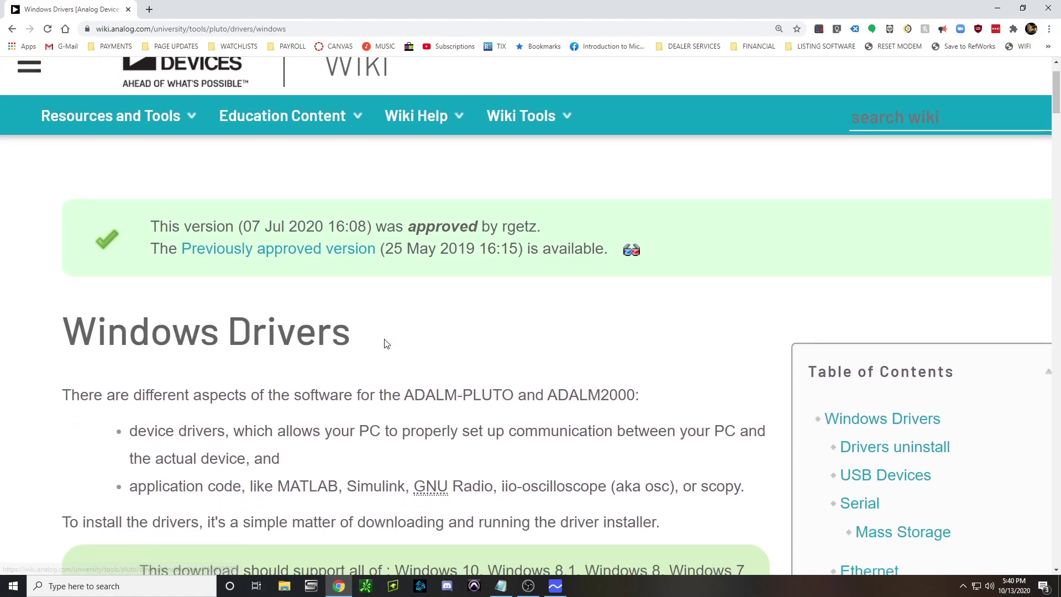
scroll(387, 344, "down", 5)
scroll(383, 349, "up", 3)
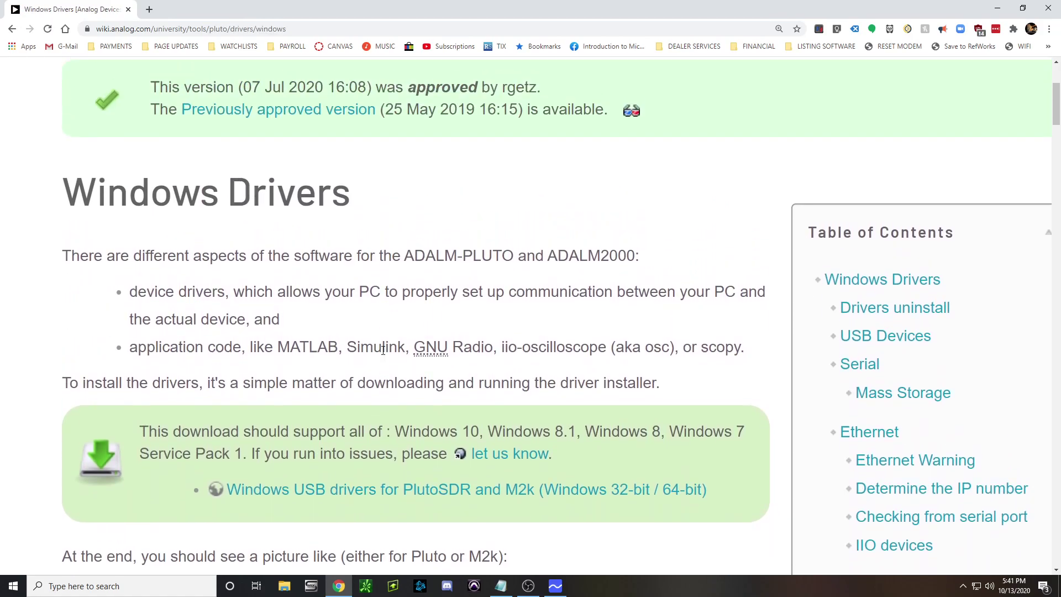
scroll(383, 349, "down", 1)
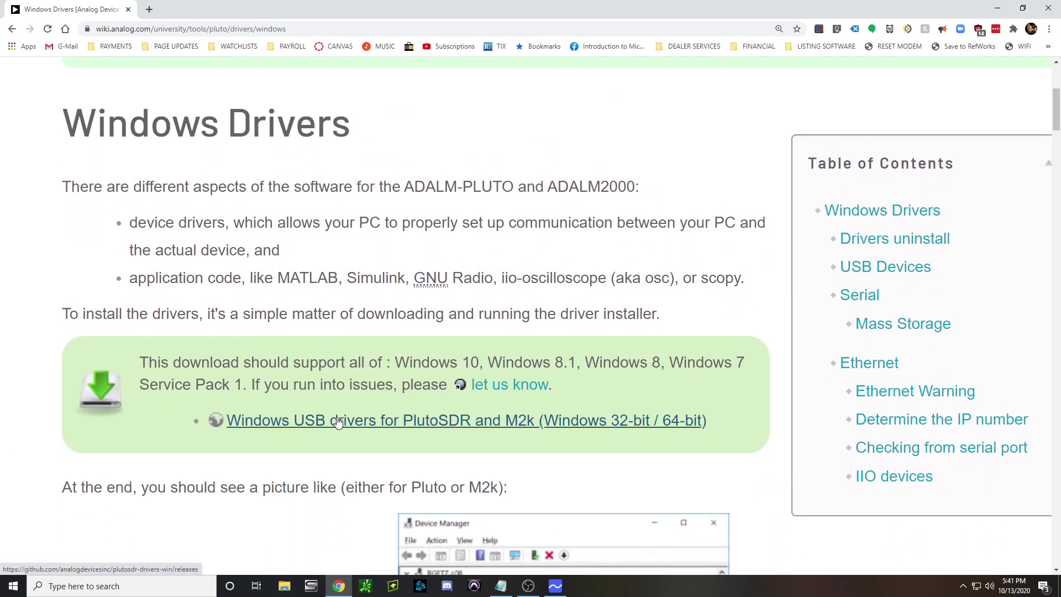
Download PlutoSDR-M2k-USB-Drivers.exe from the v0.7 release assets and launch the installer
left_click(338, 421)
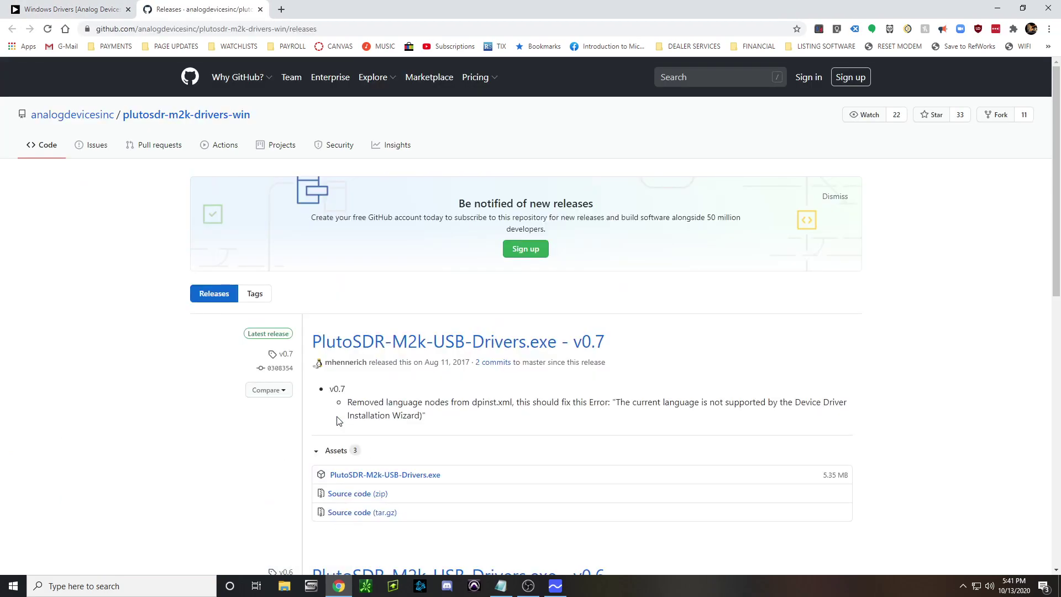
scroll(339, 421, "down", 2)
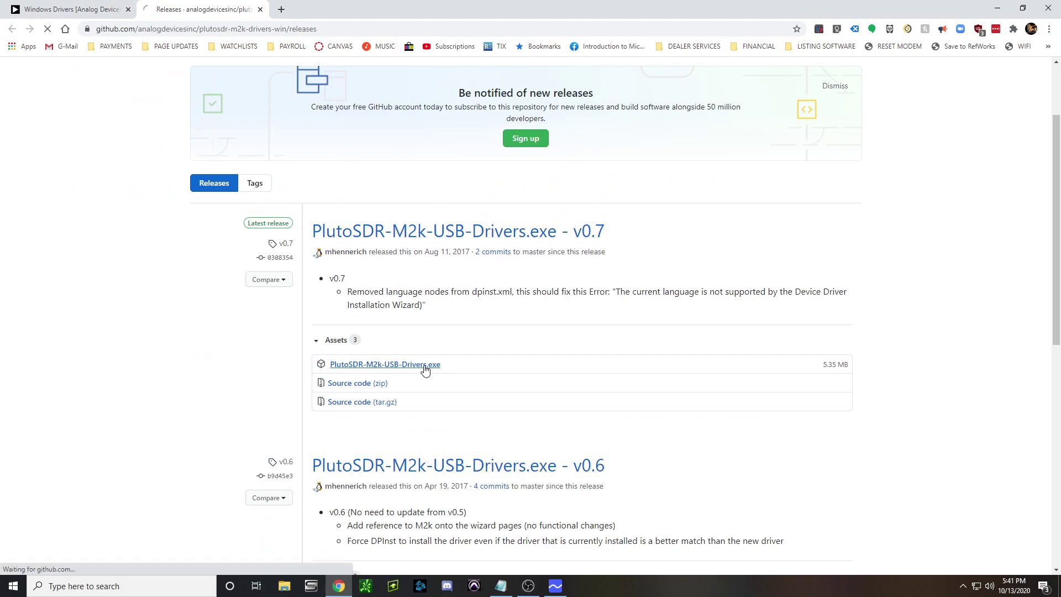
left_click(425, 366)
key("Return")
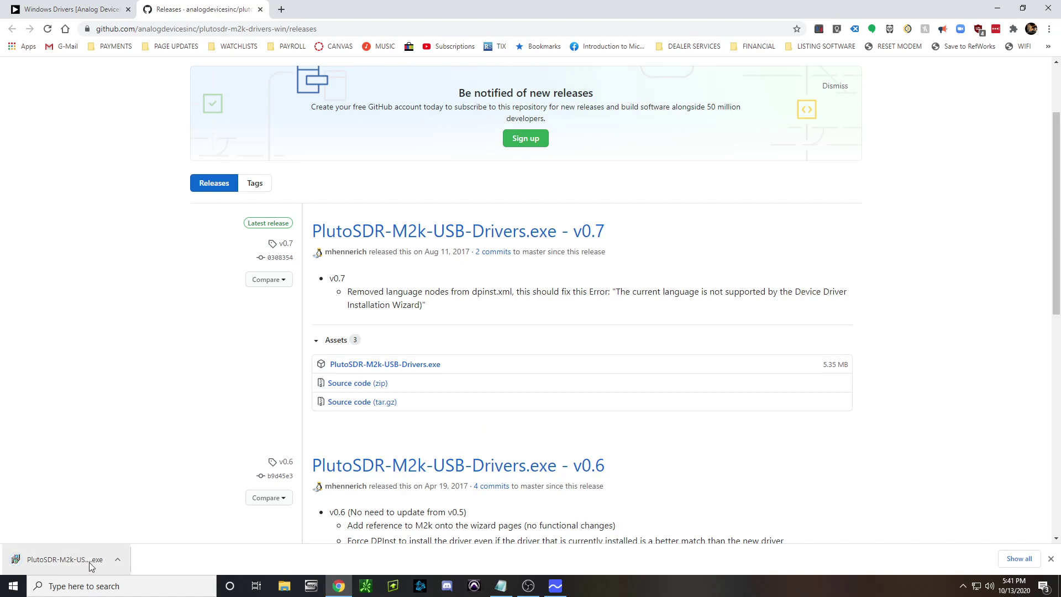
left_click(44, 551)
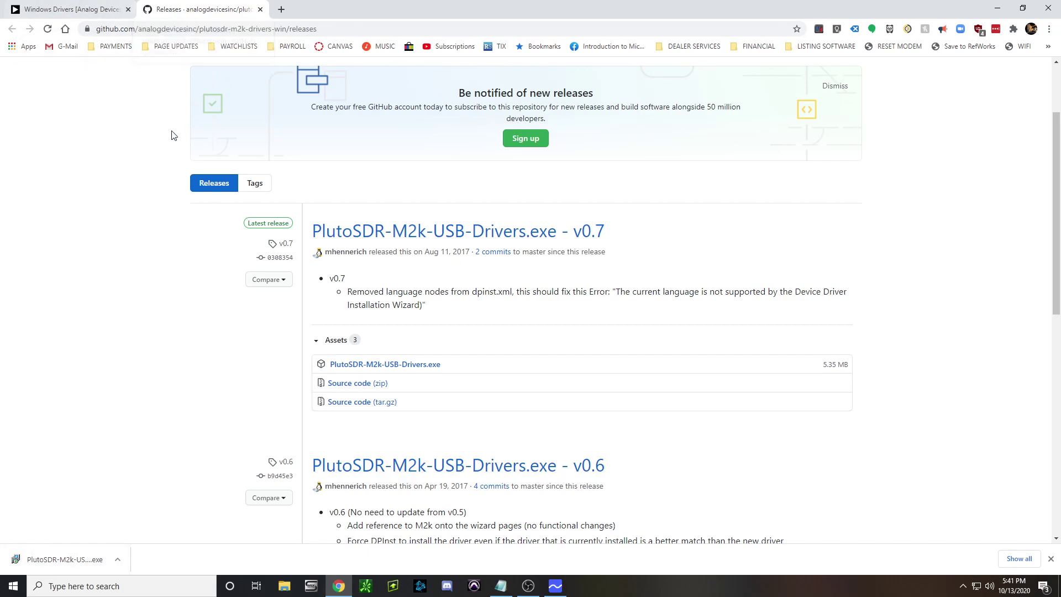
Close the driver releases tab, return to the End Users page, and open the Scopy wiki page
left_click(72, 10)
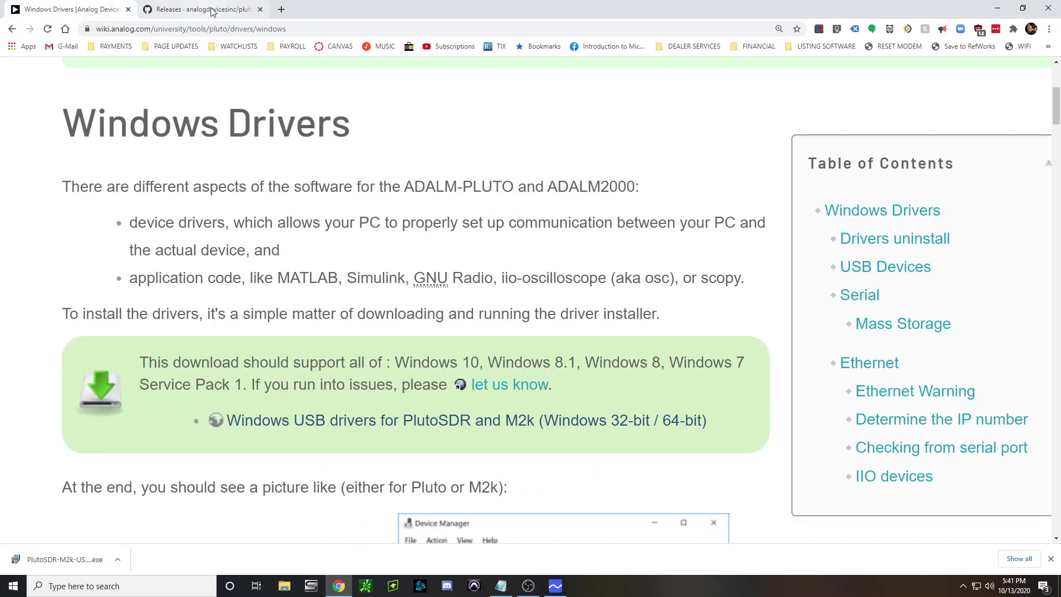
left_click(260, 9)
scroll(333, 279, "up", 5)
key("alt+Left")
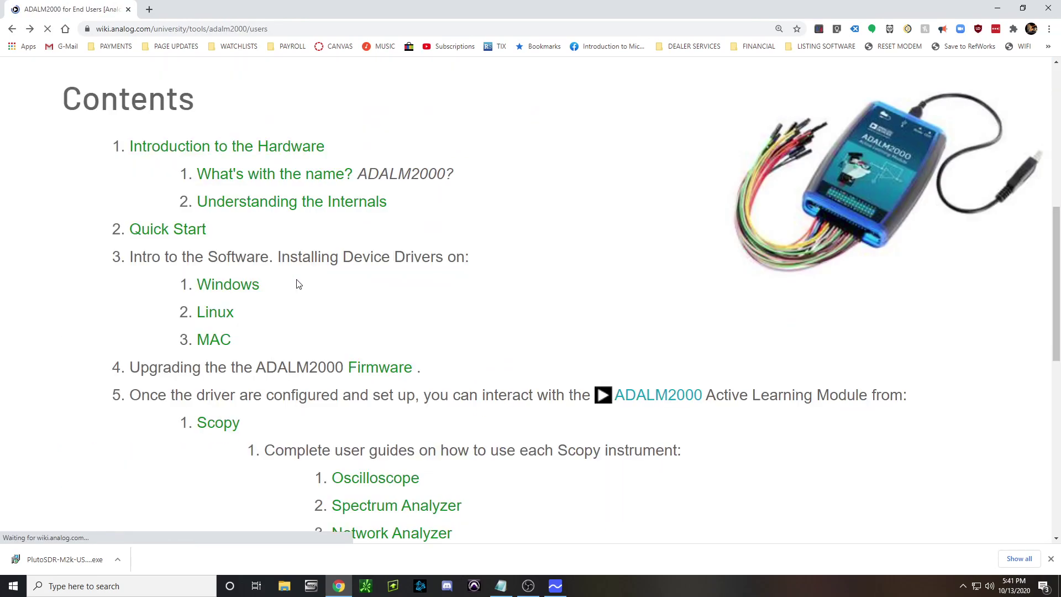
scroll(298, 292, "up", 2)
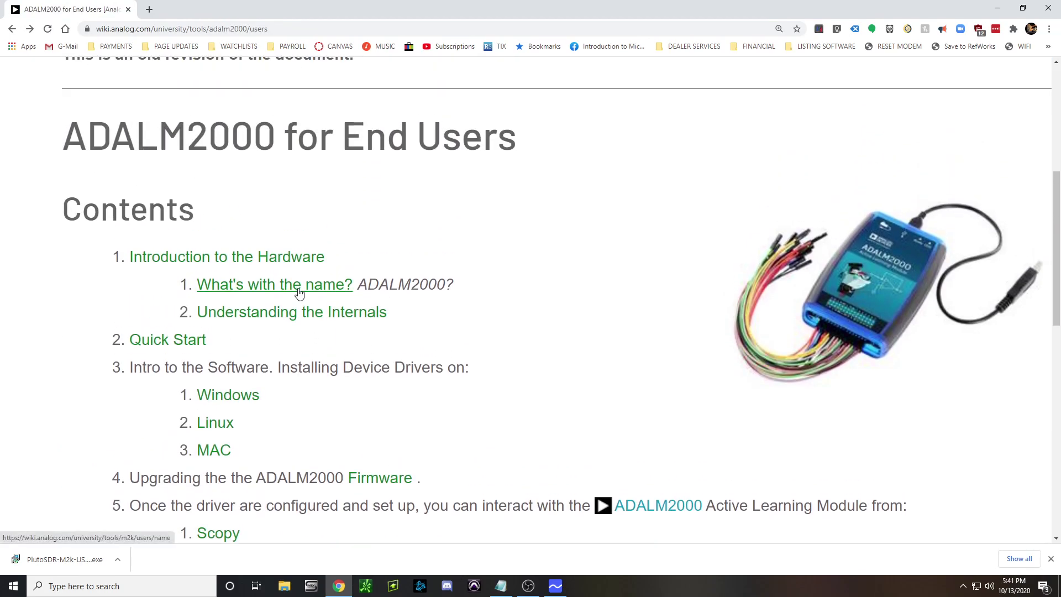
scroll(477, 375, "down", 5)
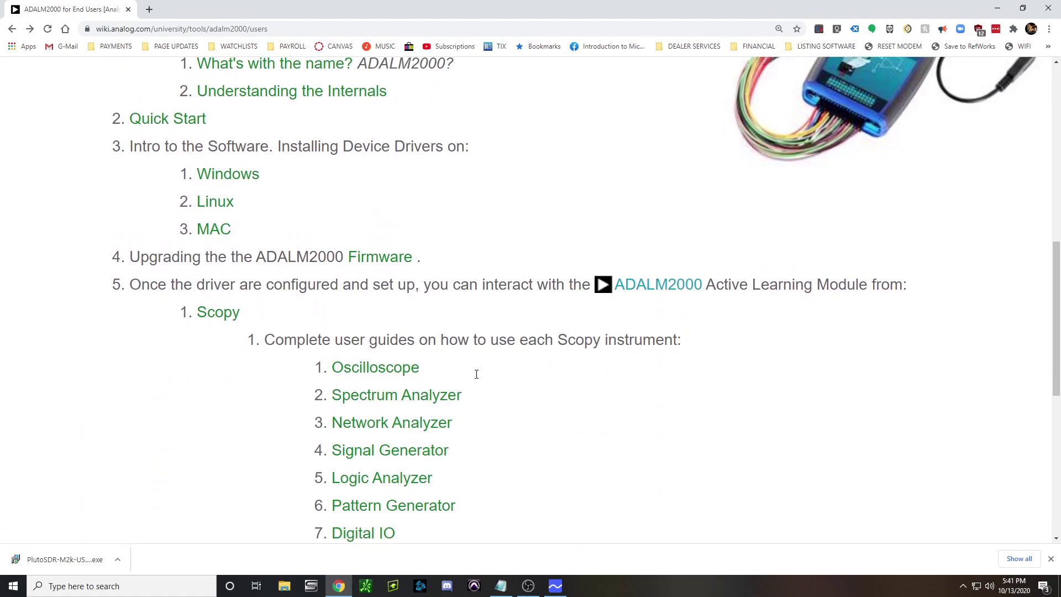
scroll(477, 380, "down", 1)
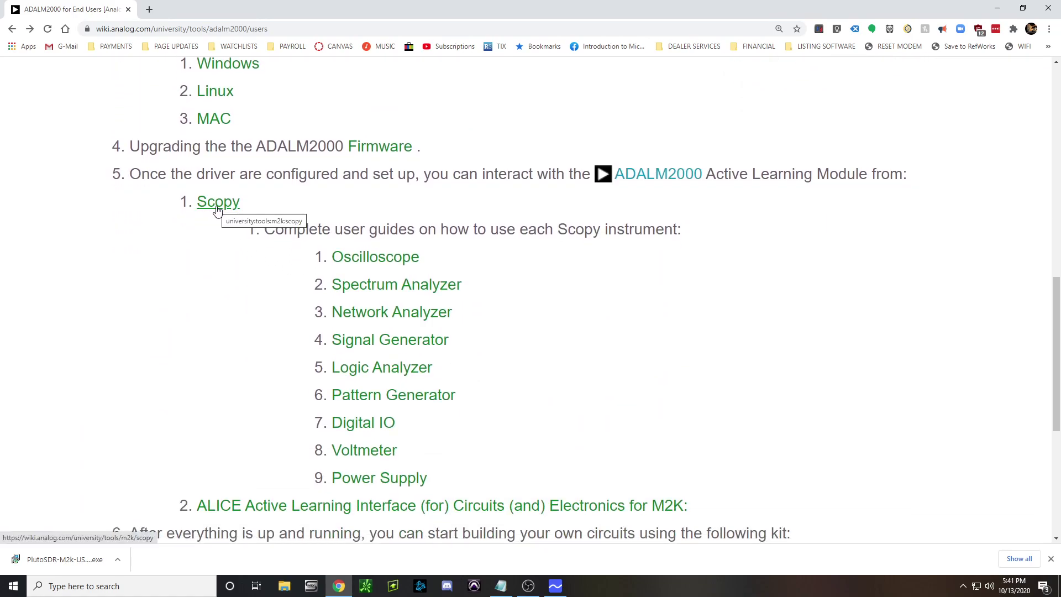
left_click(218, 208)
scroll(224, 224, "down", 5)
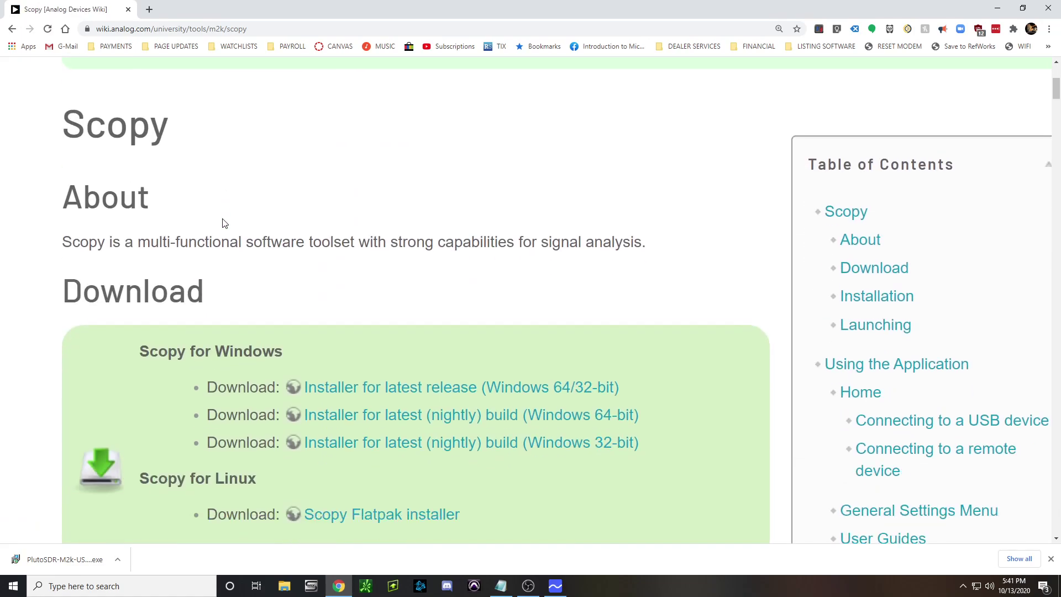
scroll(224, 224, "down", 1)
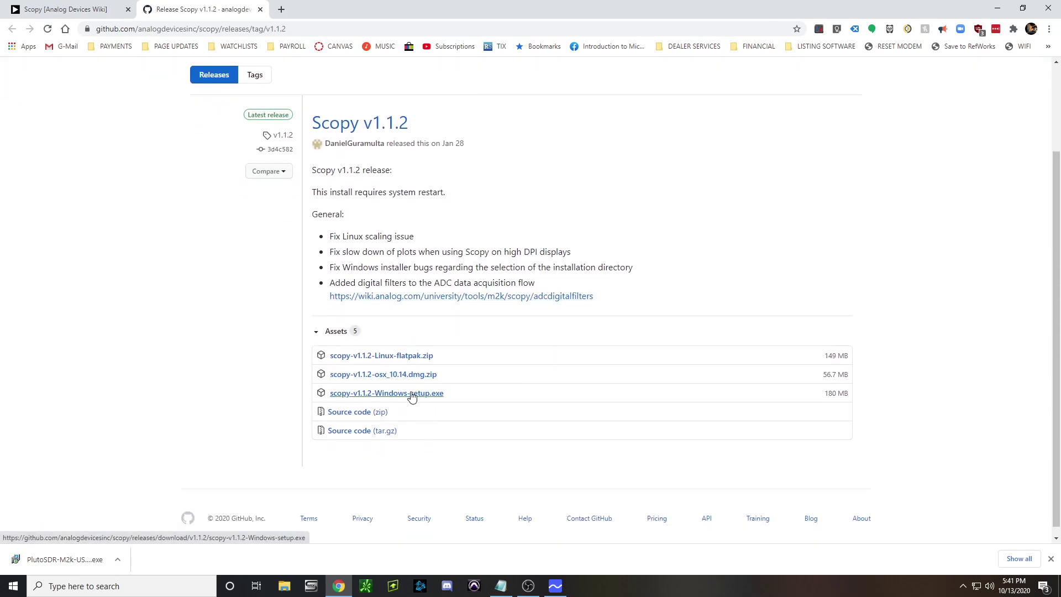
Save the scopy-v1.1.2-Windows-setup.exe installer (180 MB), then minimize Chrome to show the desktop
left_click(411, 393)
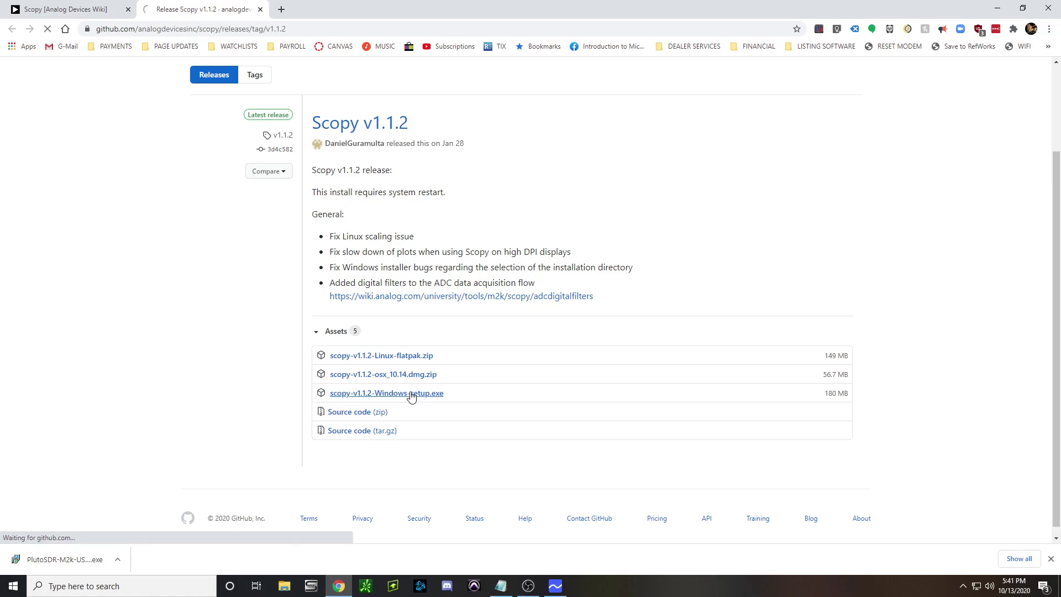
key("Return")
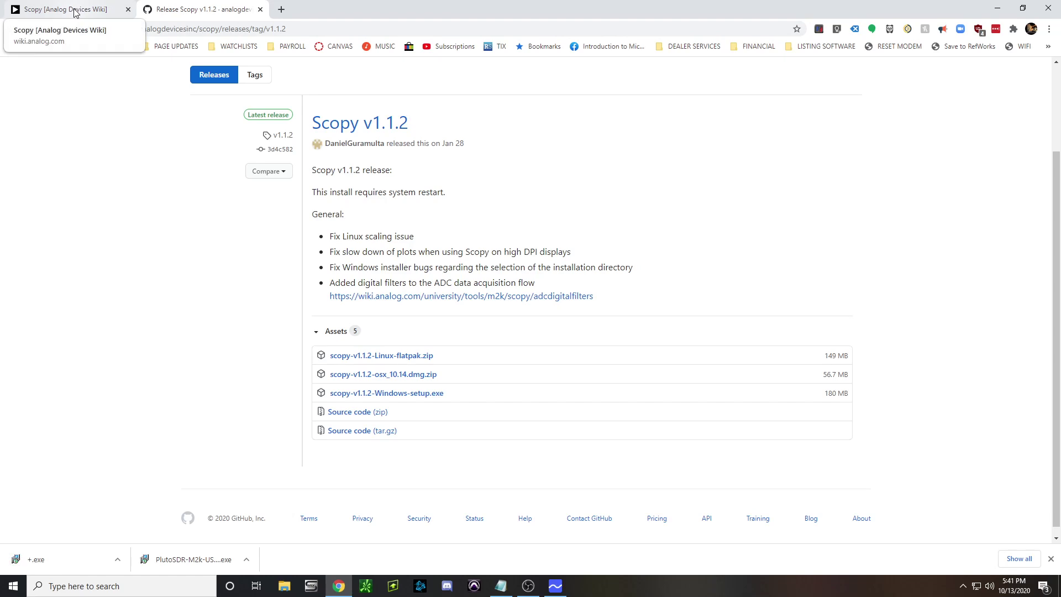
key("super+d")
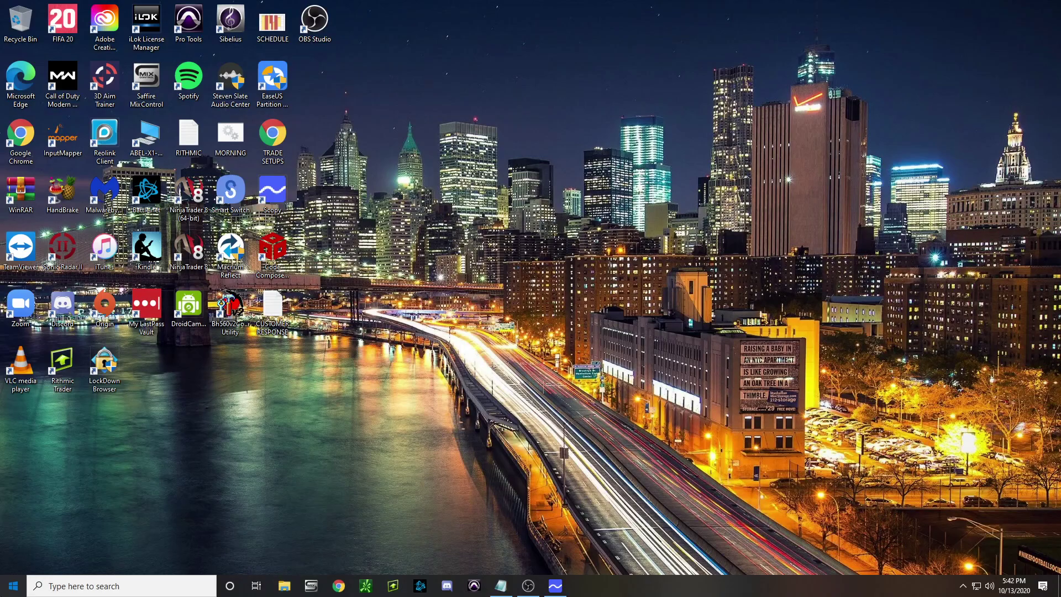
Launch Scopy from the Start menu and connect to the M2K device
key("super")
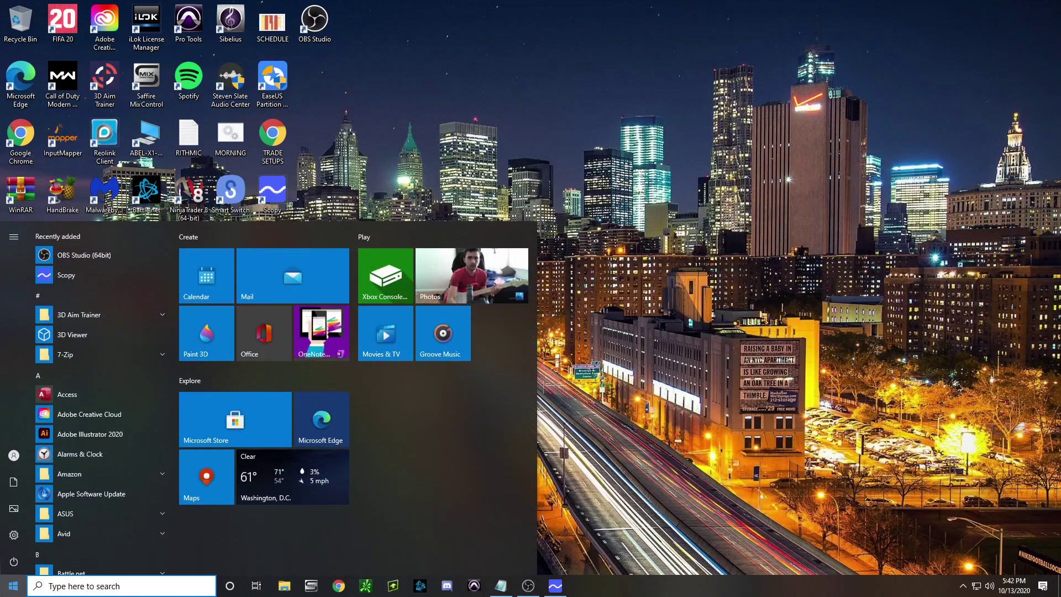
type("scopy")
key("Return")
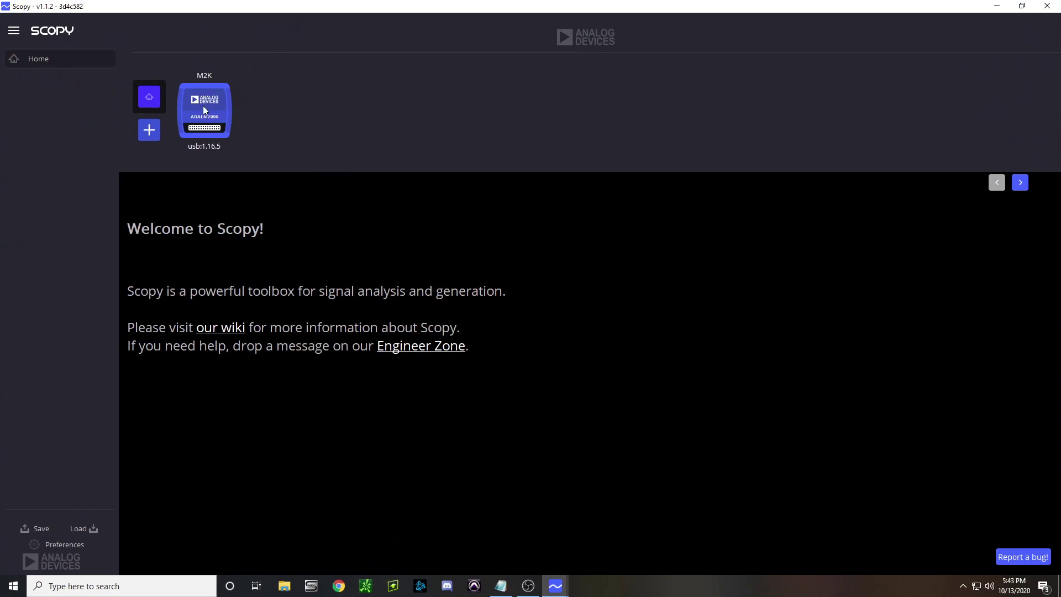
left_click(217, 110)
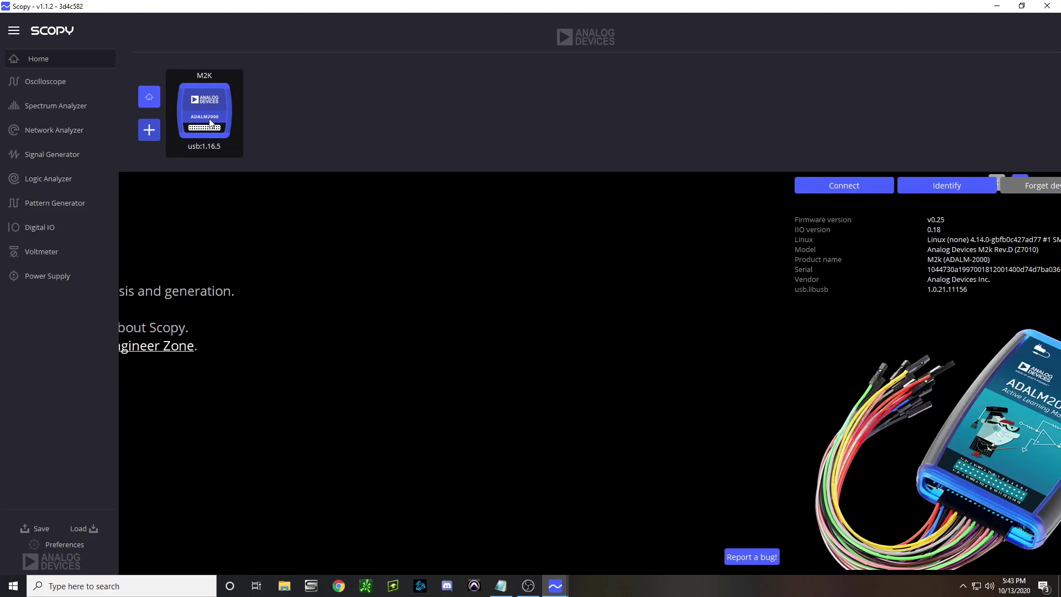
left_click(183, 186)
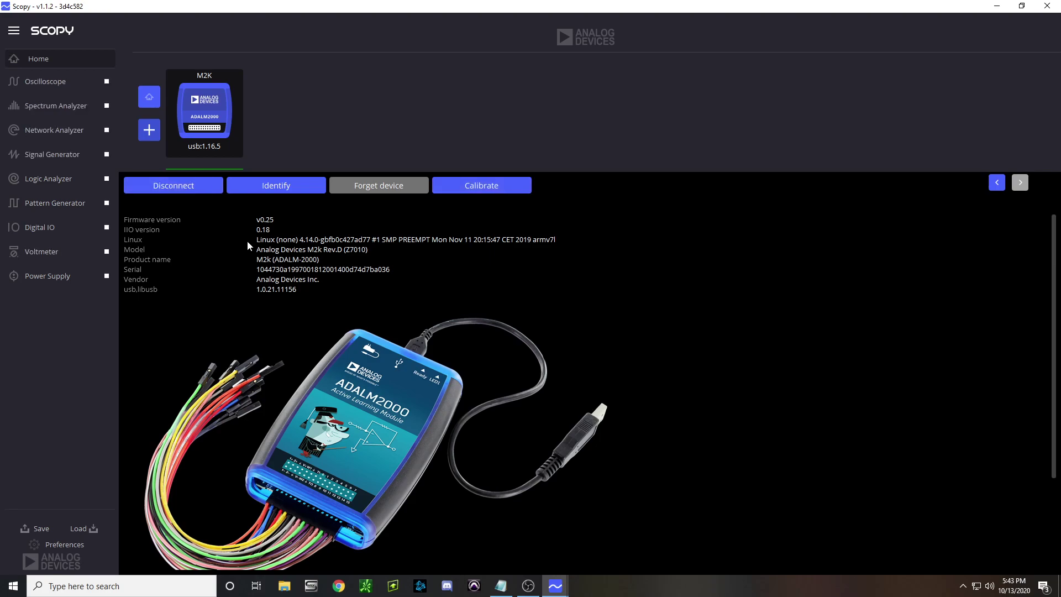
Scroll the M2K device page down to show the connector pinout diagram
scroll(280, 281, "down", 3)
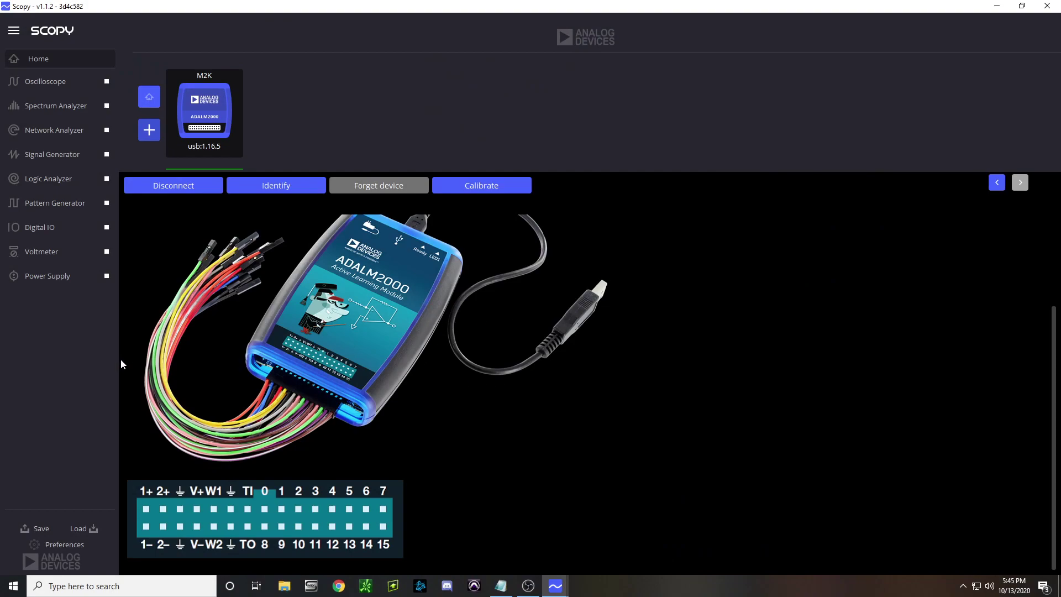
In Power Supply, make the negative output track the positive output
left_click(48, 275)
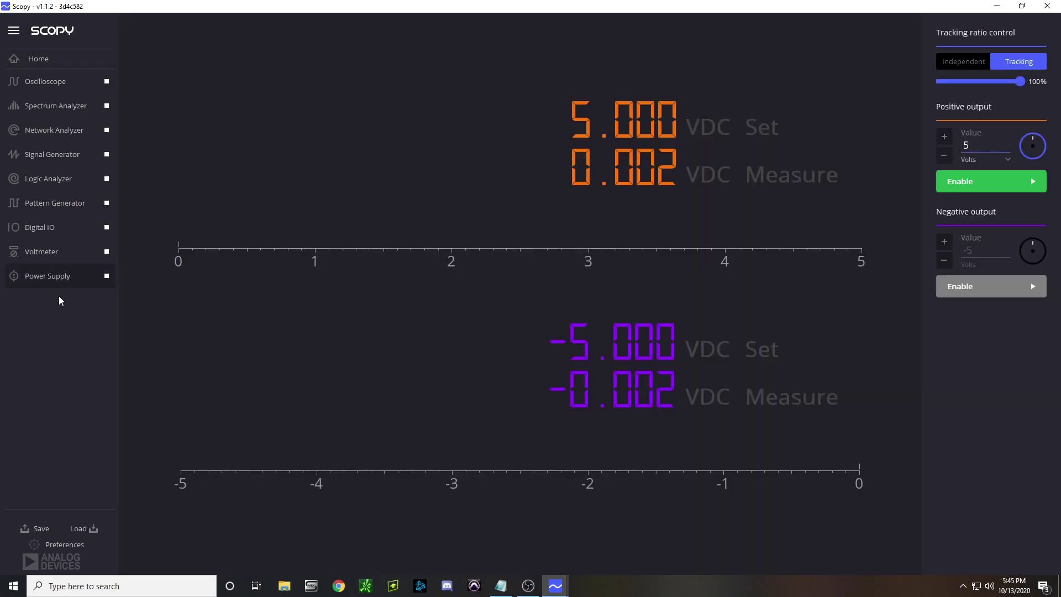
left_click(964, 62)
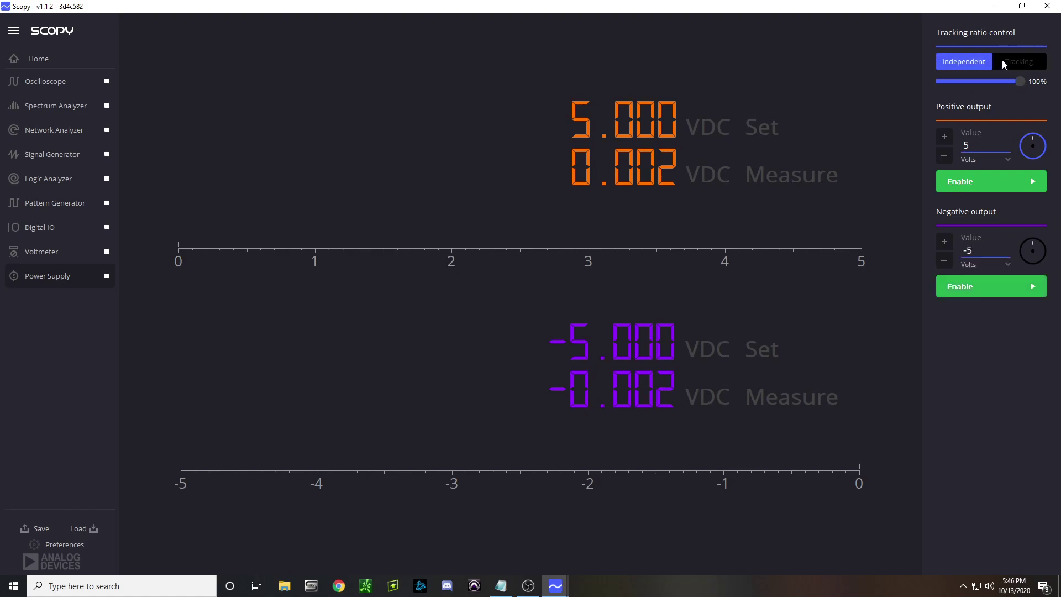
left_click(1032, 63)
left_click(970, 64)
left_click(1023, 63)
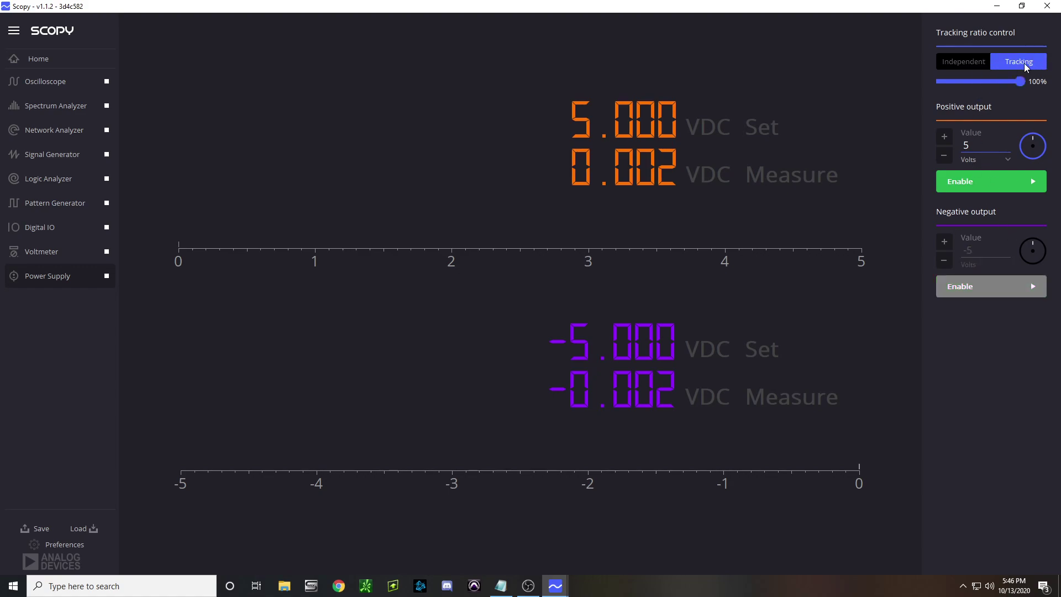
Set the positive output to 5 V and enable the ±5 V supply
double_click(967, 146)
type("1")
key("Return")
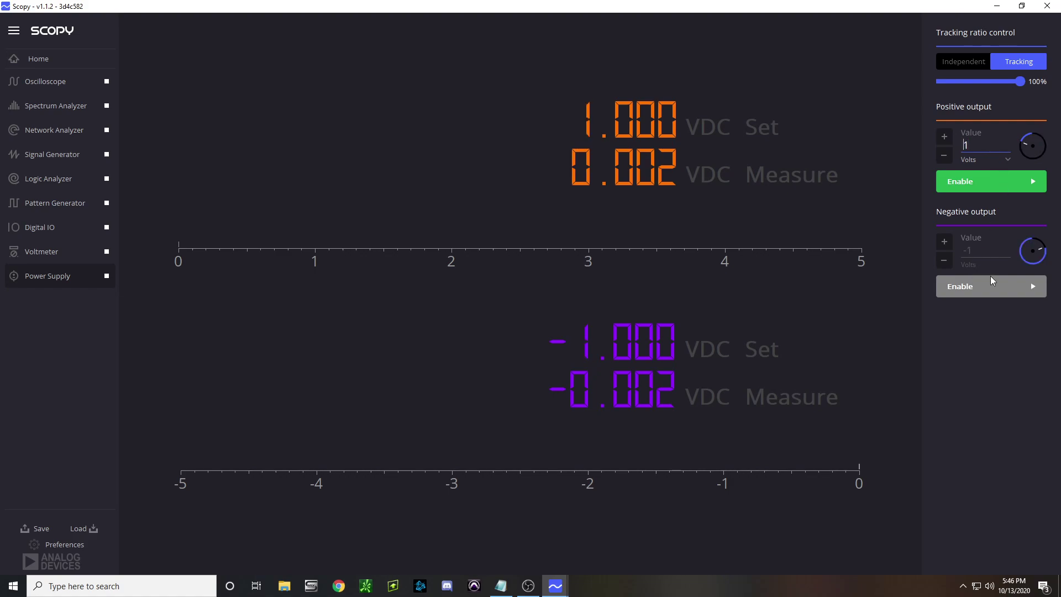
double_click(980, 148)
type("2")
key("Return")
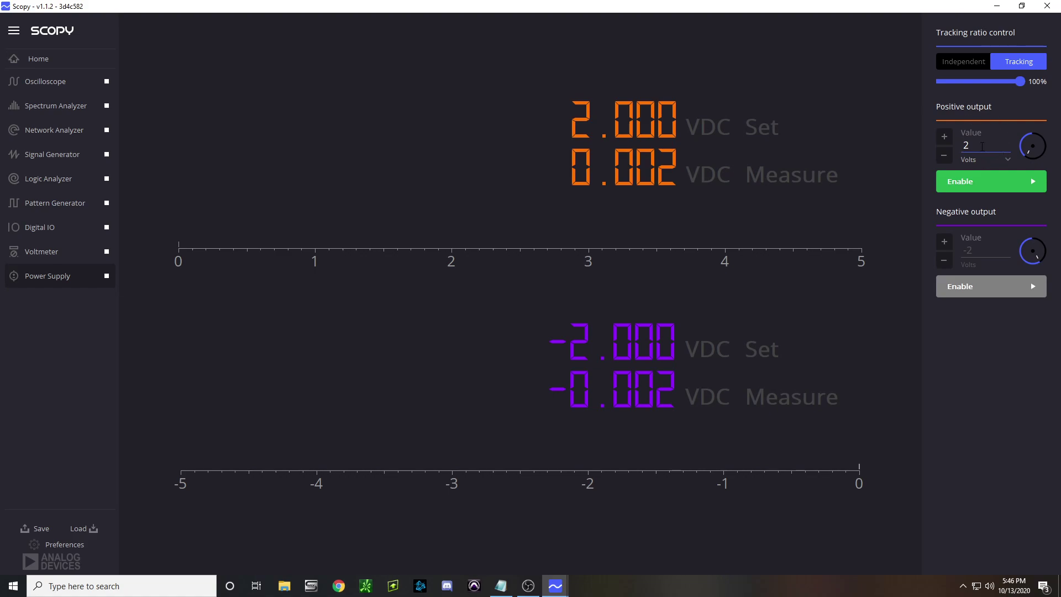
double_click(982, 147)
type("5")
key("Return")
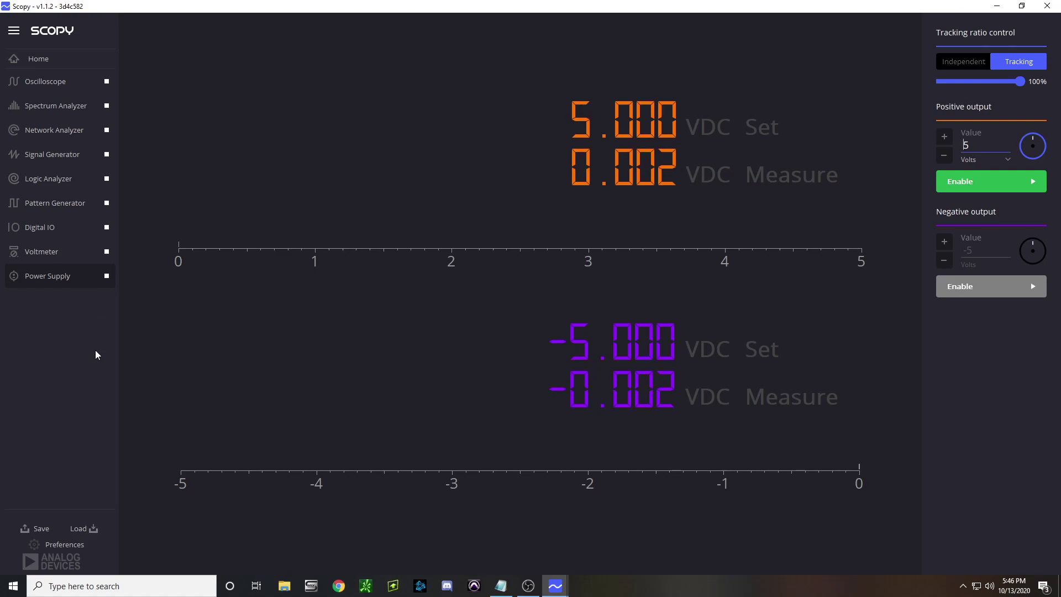
left_click(958, 188)
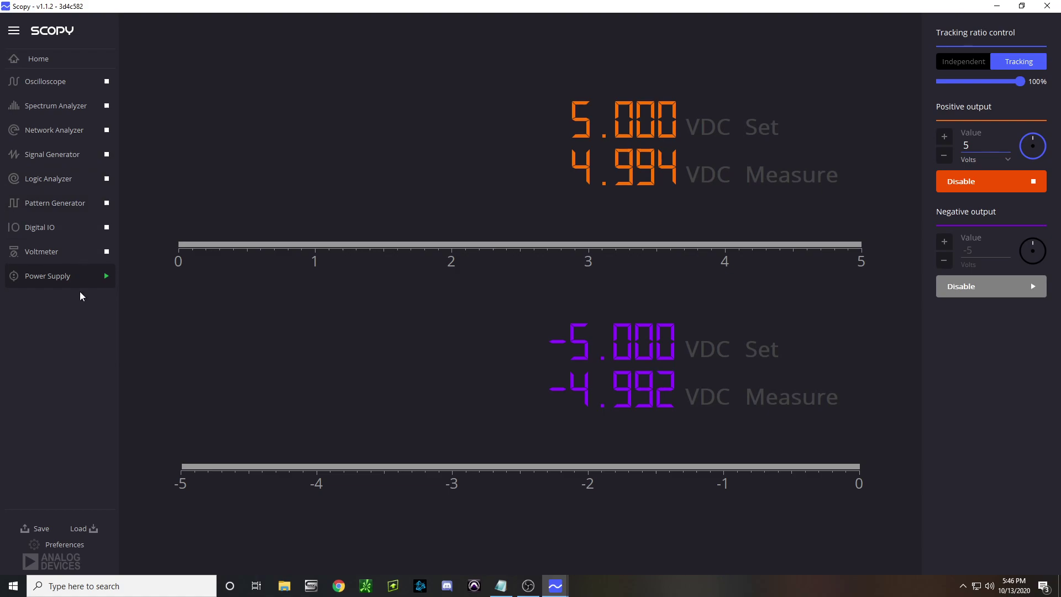
Set Signal Generator channel 1 to Constant with a value of 1 V
left_click(50, 157)
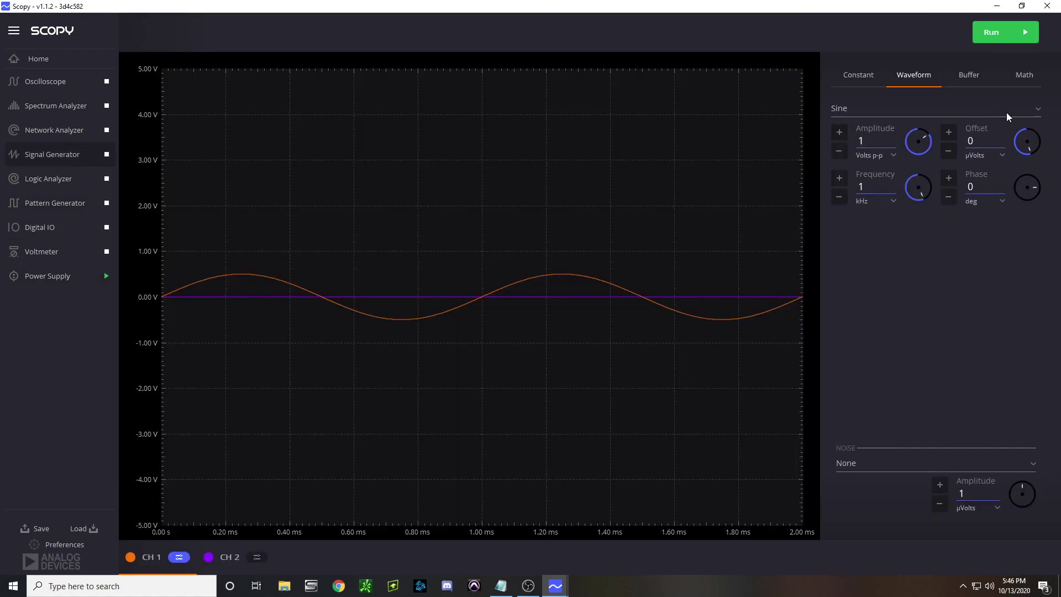
left_click(866, 76)
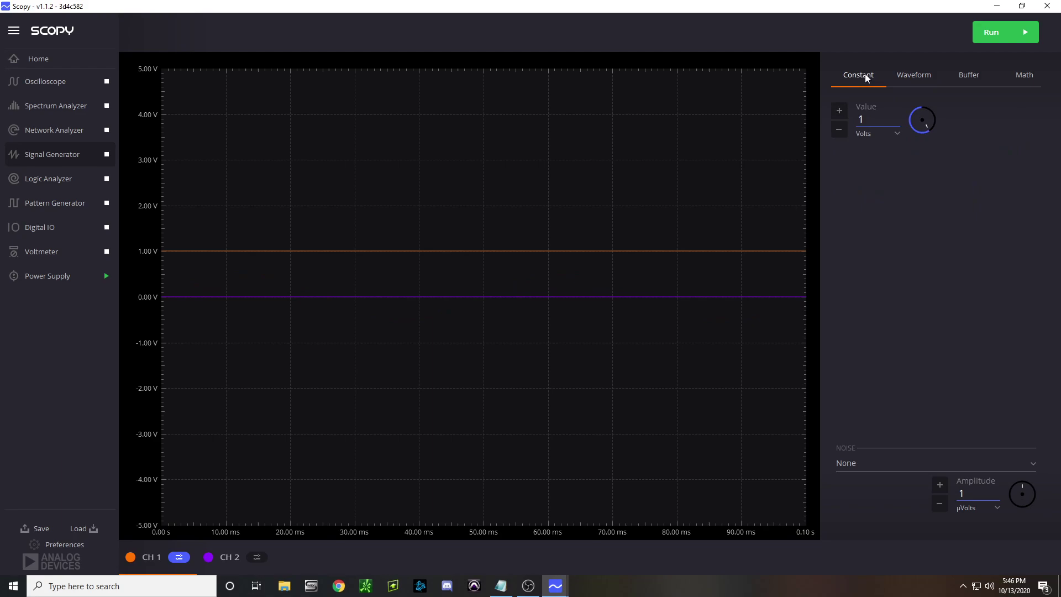
double_click(872, 116)
left_click(876, 114)
left_click(914, 77)
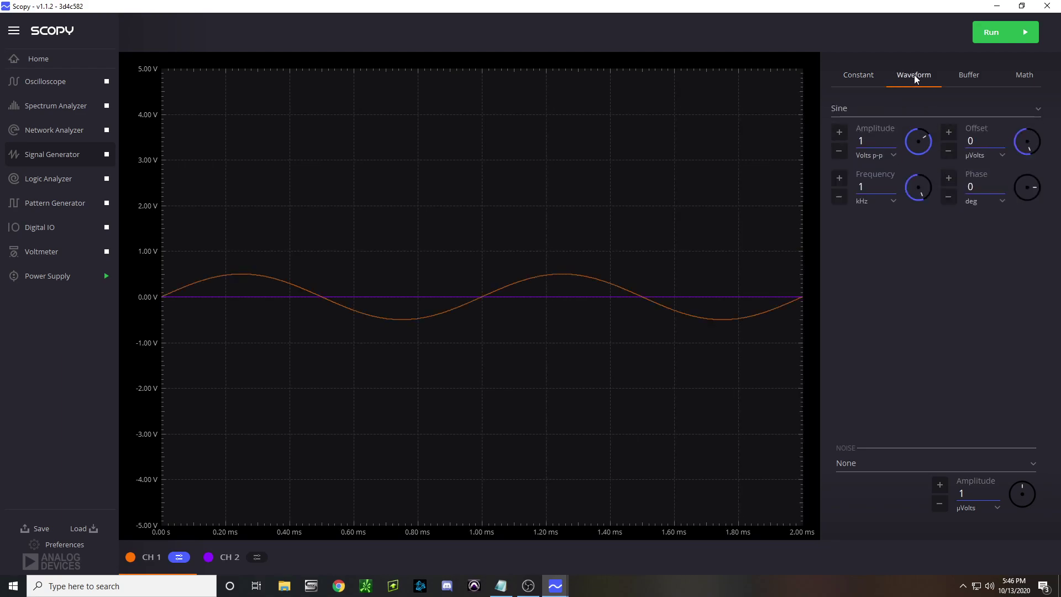
left_click(857, 77)
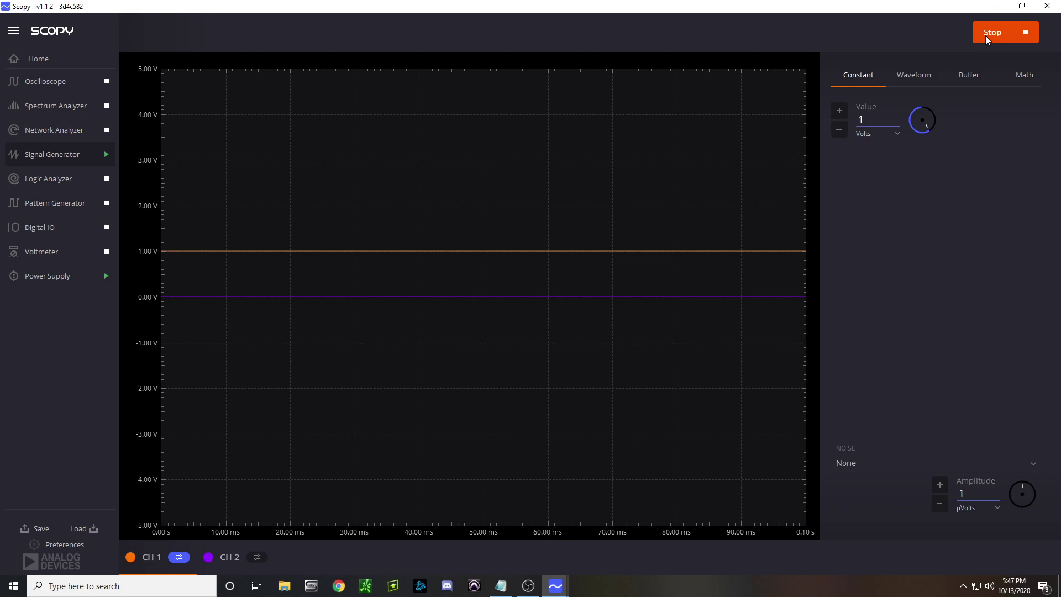
Run the Voltmeter with channel 1 in DC mode, reading about 2.007 V
left_click(71, 251)
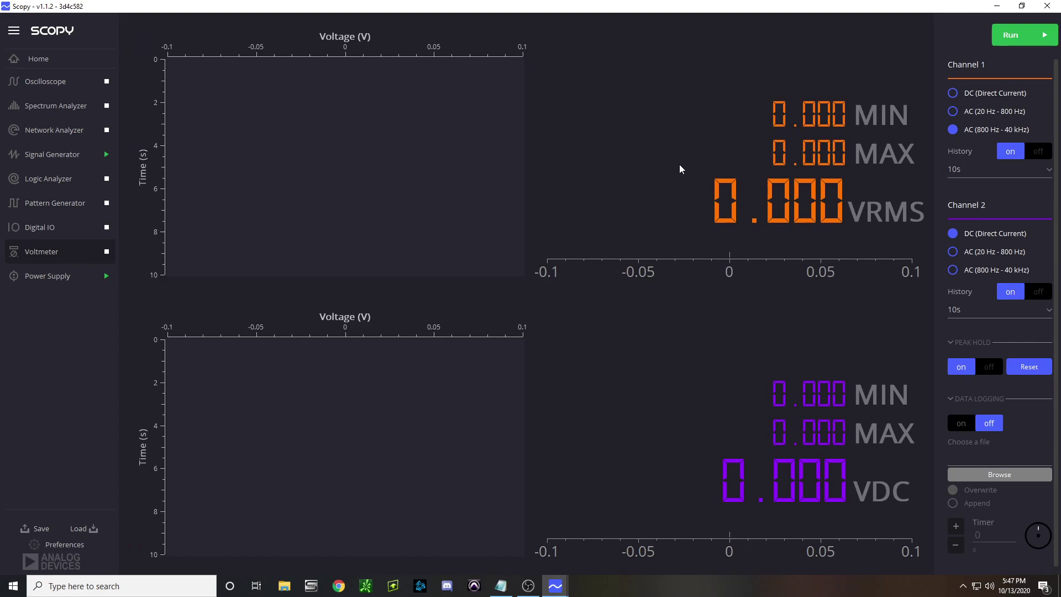
left_click(954, 94)
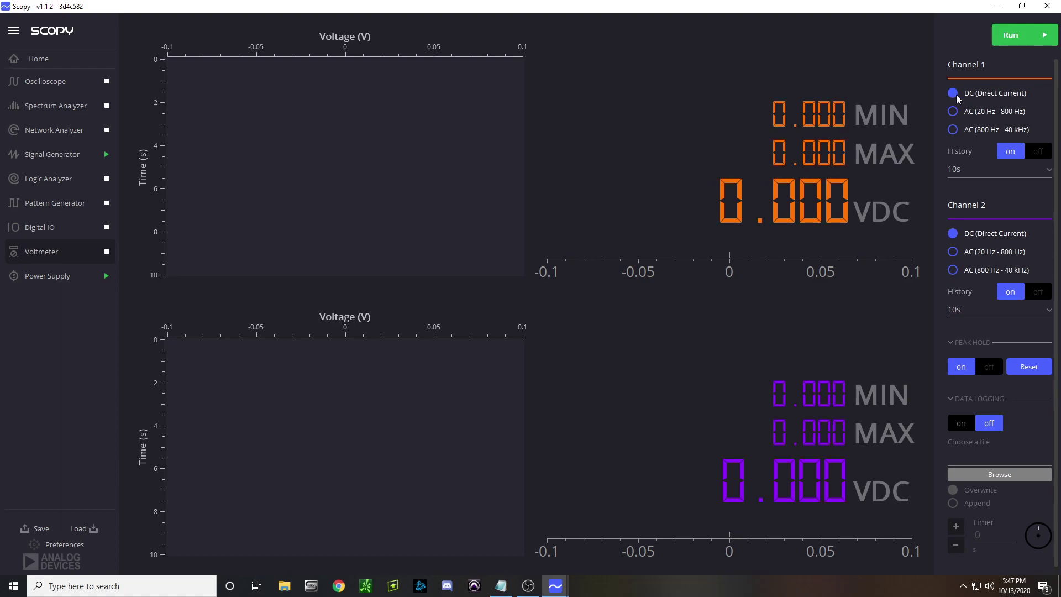
left_click(1013, 35)
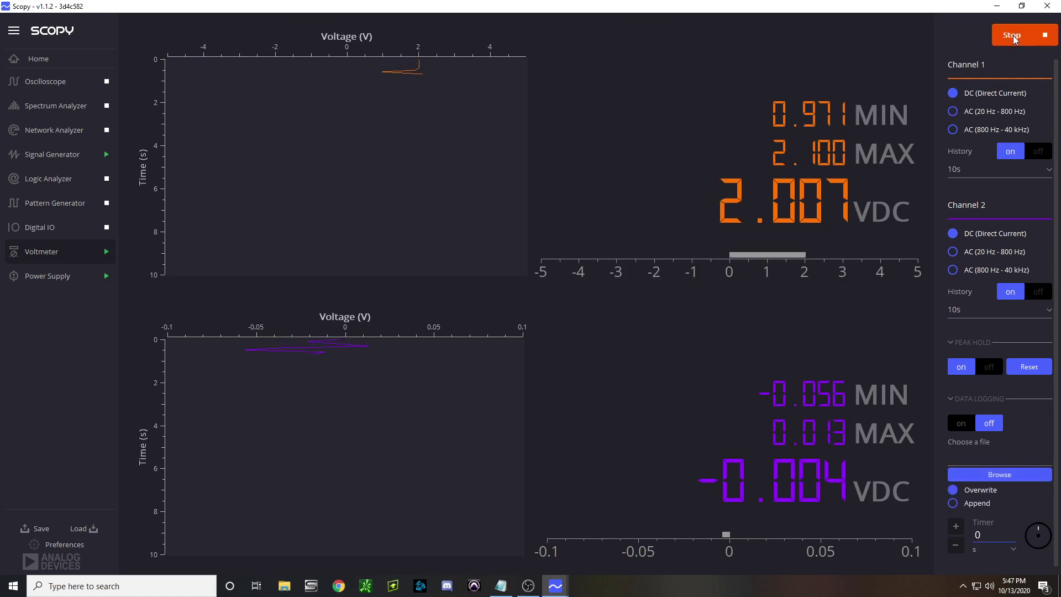